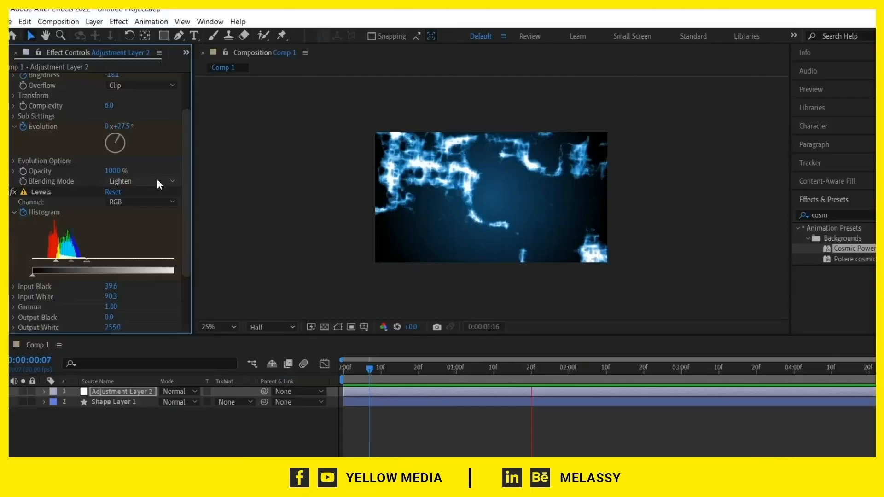
click(161, 181)
click(175, 393)
click(159, 201)
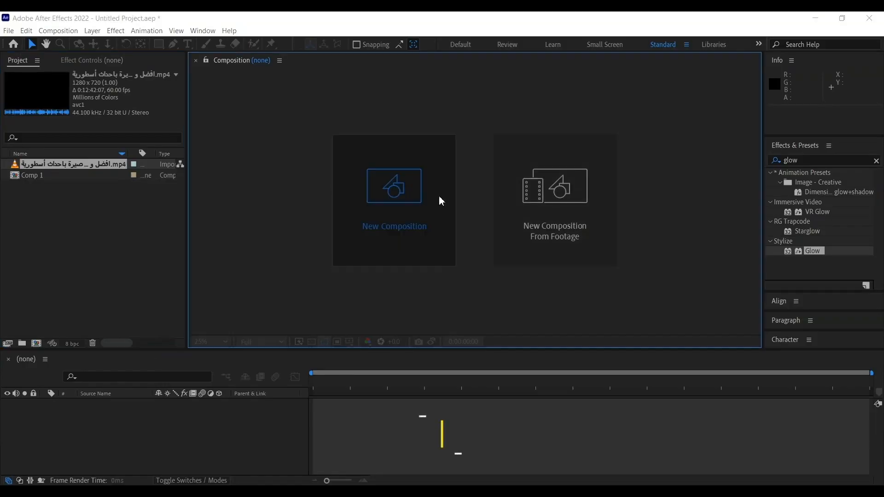
Create a 3840 x 2160, 30 fps composition with a duration of 10 seconds and add the imported mp4 video to its timeline
click(440, 201)
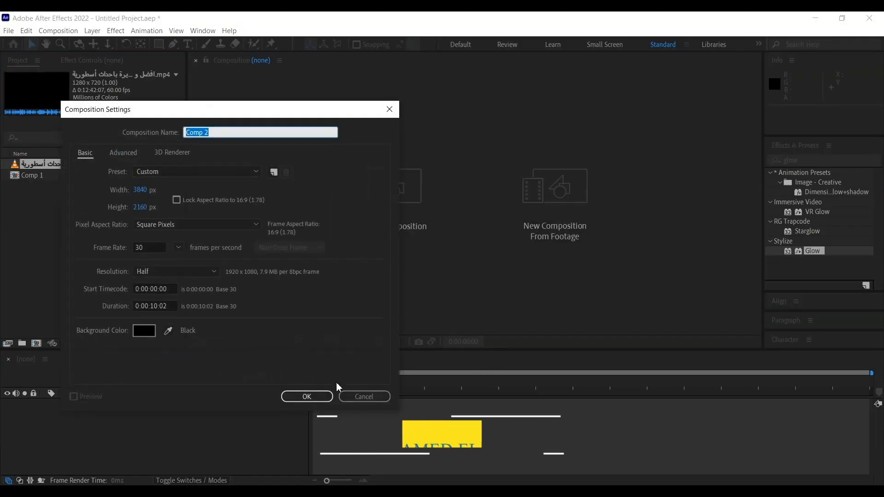
click(168, 306)
click(307, 396)
drag(73, 164, 191, 423)
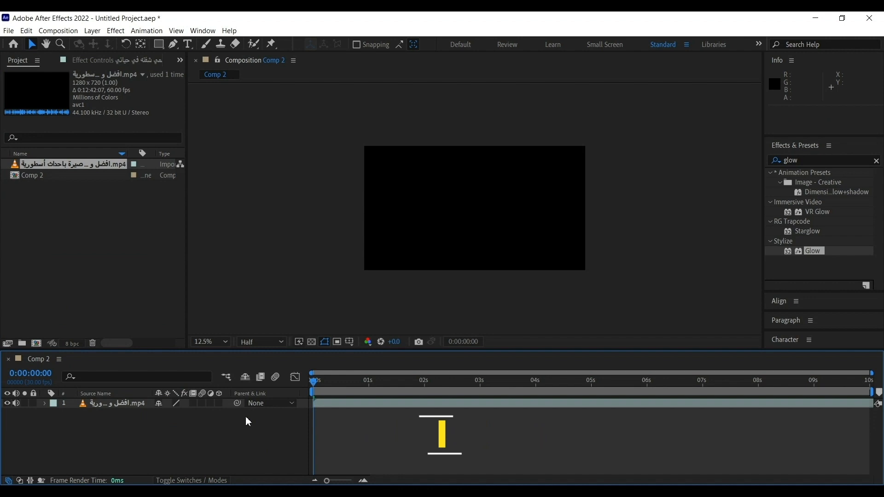
Search the effects and presets for "cc ball"
click(787, 160)
text(cc)
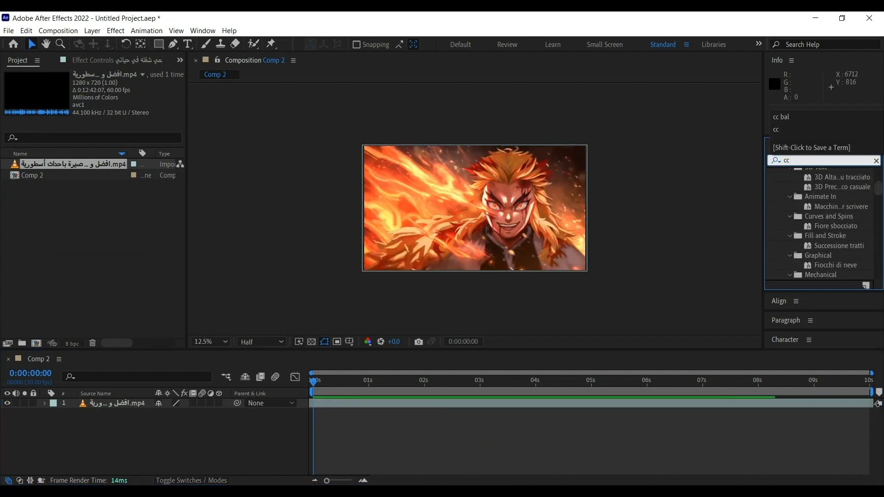
text( ball)
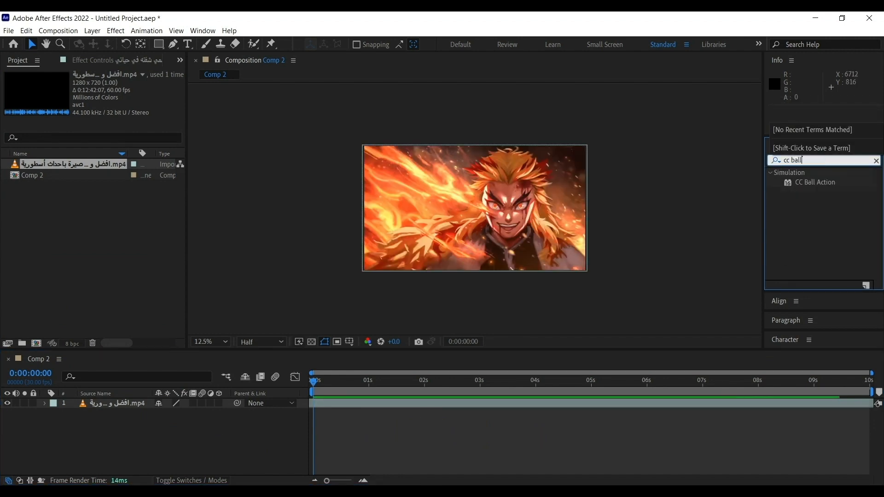
Add a full-frame rectangle shape layer above the video and fill it with a light yellow-orange sampled from the footage
click(159, 43)
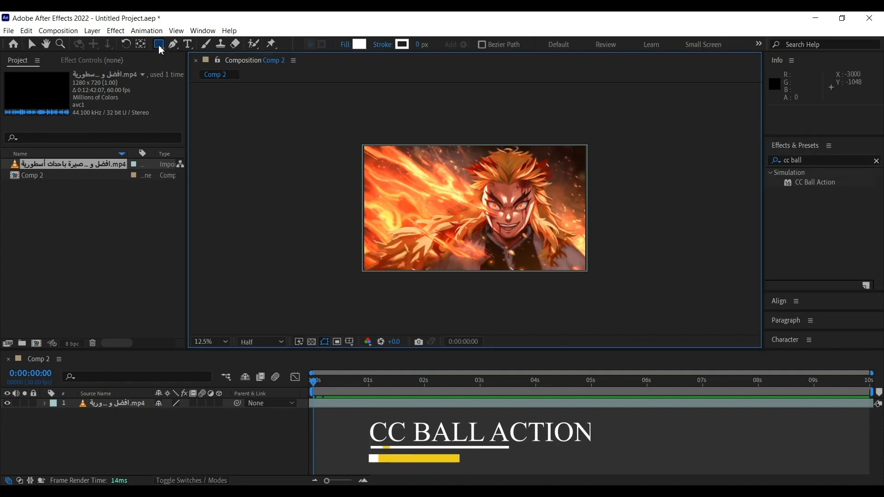
double_click(159, 44)
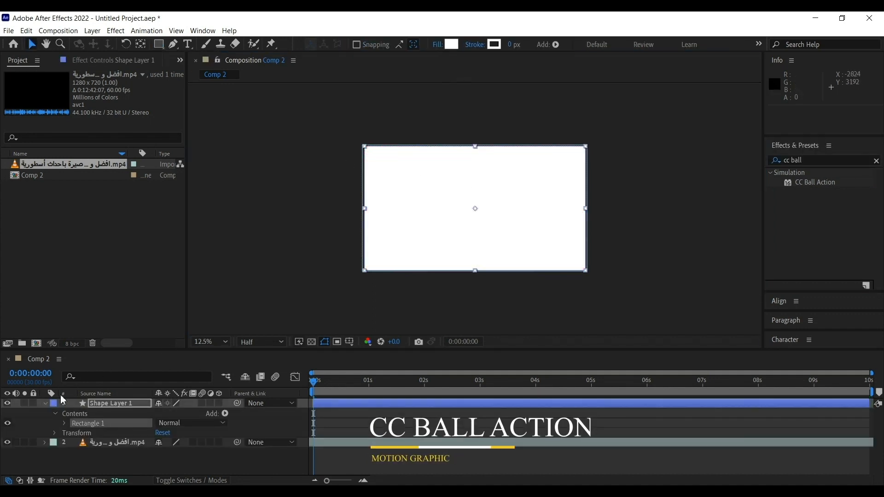
click(7, 403)
click(458, 46)
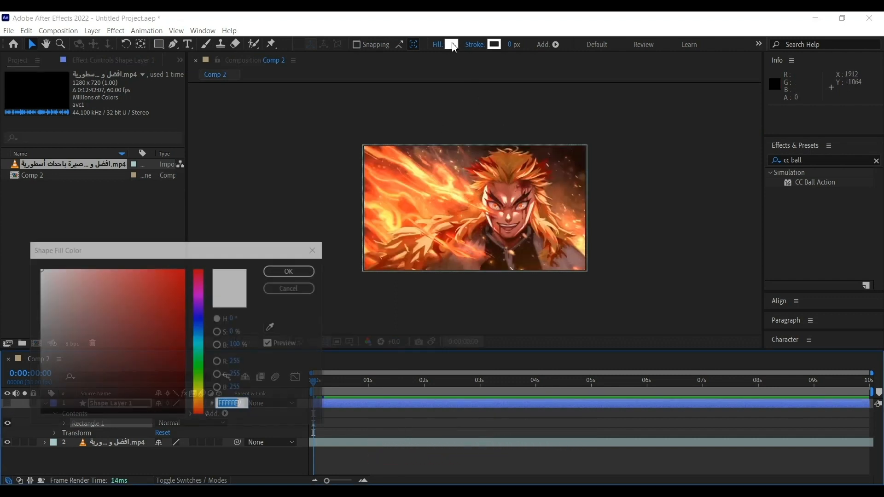
click(272, 327)
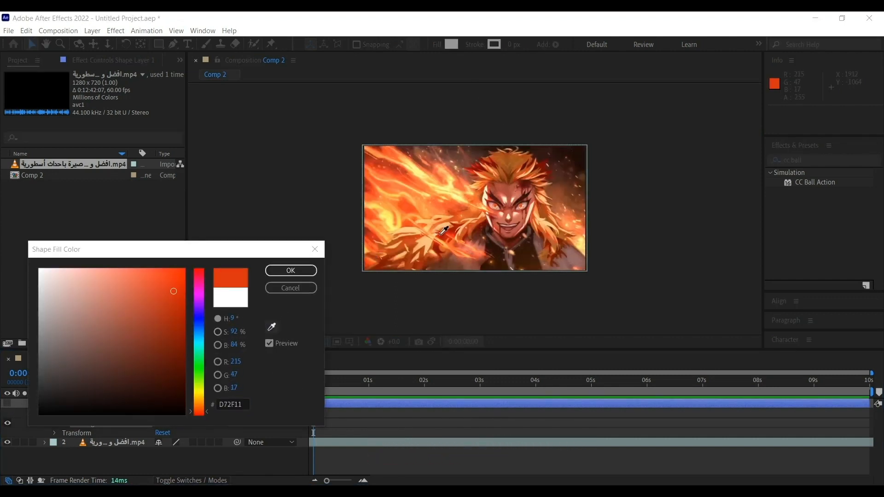
click(455, 189)
click(298, 271)
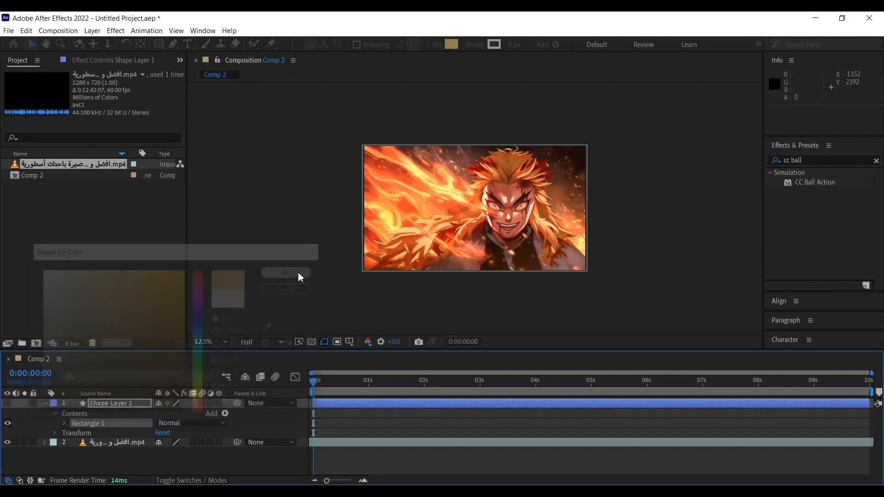
click(8, 403)
click(46, 403)
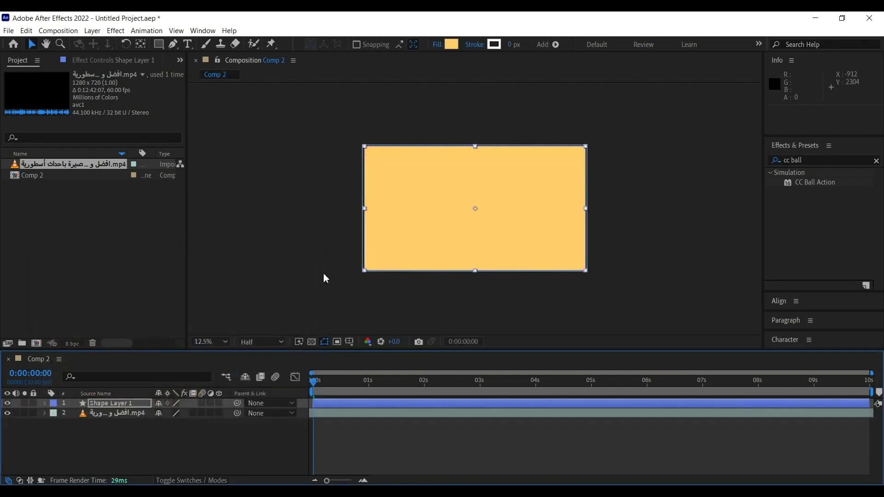
Apply CC Ball Action to the shape layer with Scatter at 1024 and Grid Spacing at 15
double_click(811, 184)
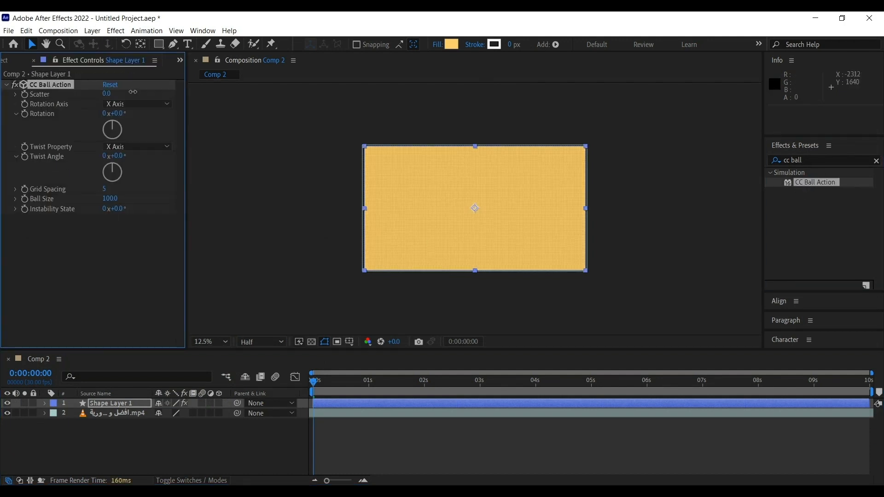
drag(305, 99, 319, 156)
click(105, 190)
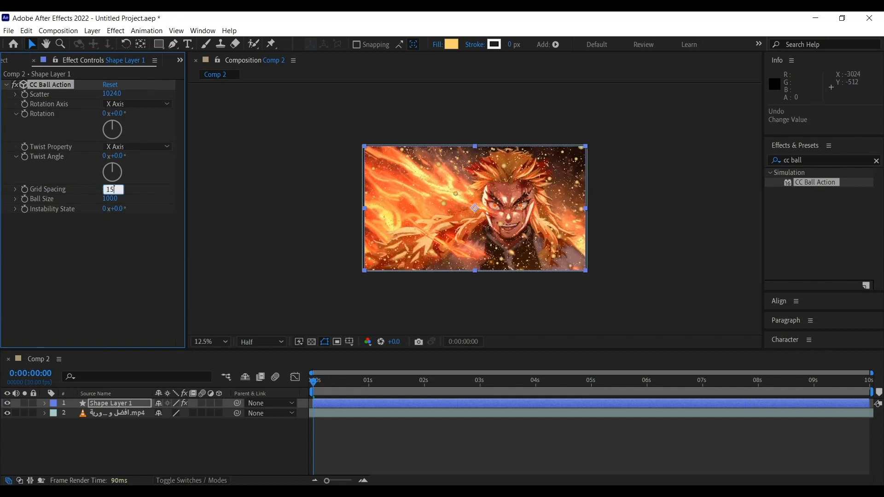
text(15)
key(Return)
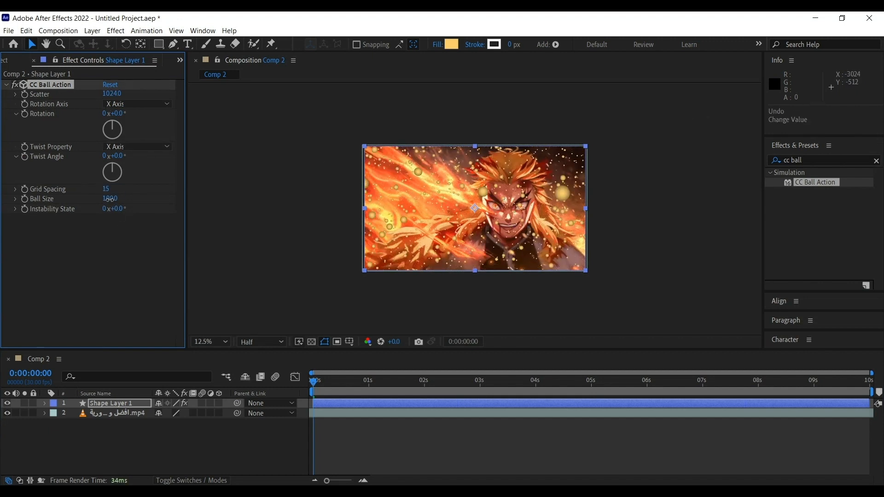
Try different Twist Property options and a Twist Angle of 300° in CC Ball Action, and undo the twist
click(128, 148)
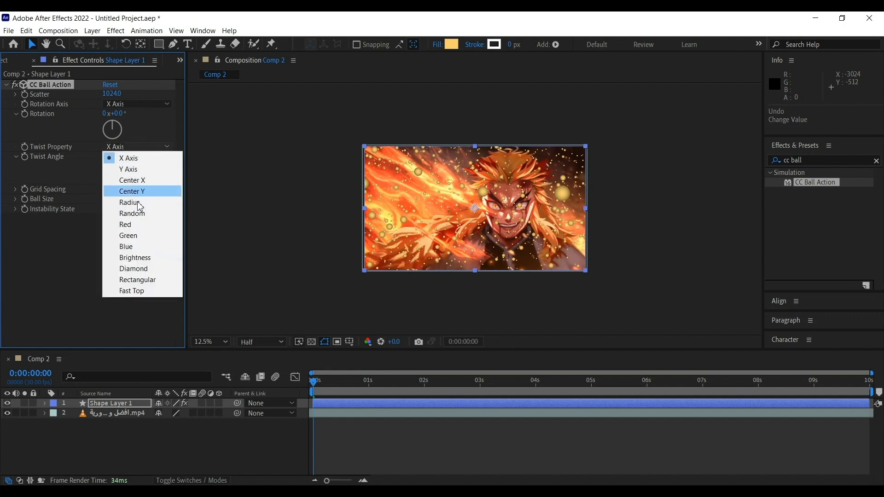
click(139, 226)
click(135, 147)
click(138, 234)
click(154, 151)
click(130, 156)
drag(118, 156, 285, 149)
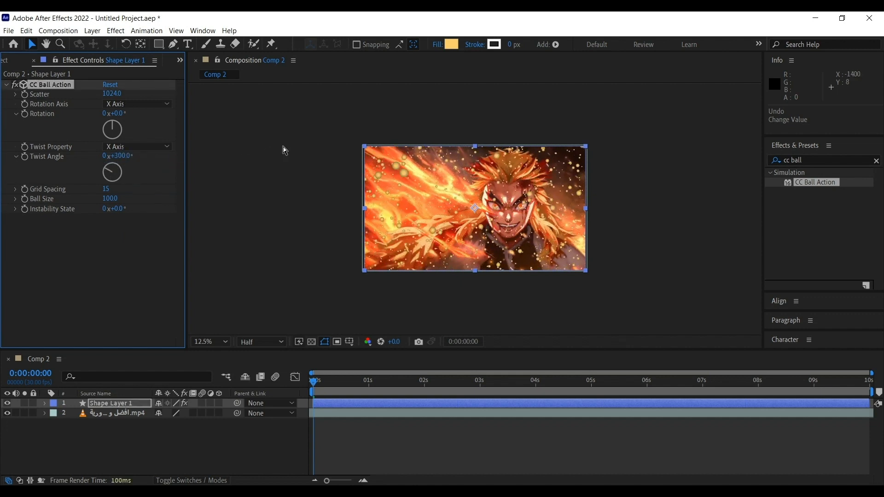
key(ctrl+z)
Try larger Ball Size values in CC Ball Action and return the size to 100
drag(113, 201, 579, 188)
drag(342, 201, 635, 227)
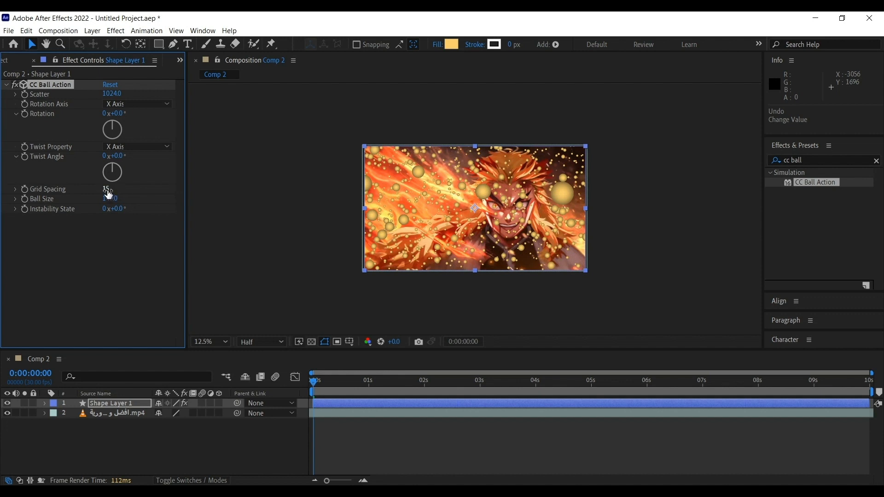
click(109, 198)
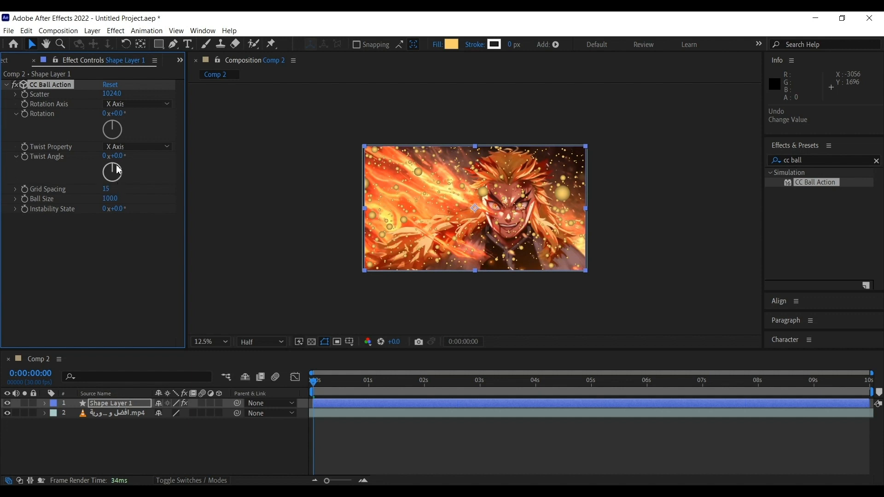
Set Grid Spacing to 20 and create an Instability State keyframe of 0 at the start of the composition
click(121, 227)
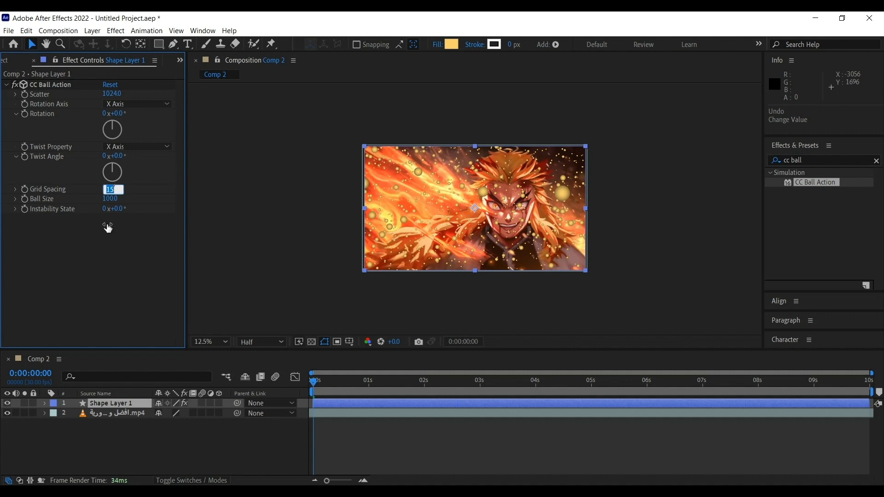
click(27, 210)
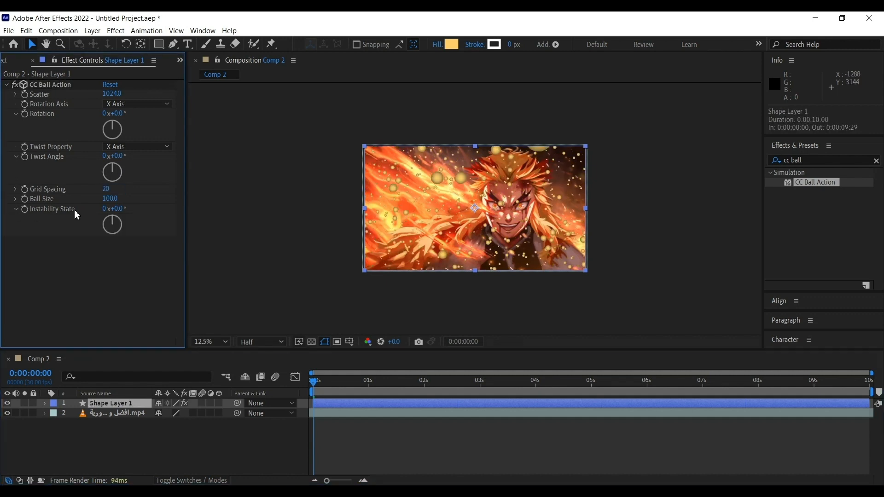
click(25, 210)
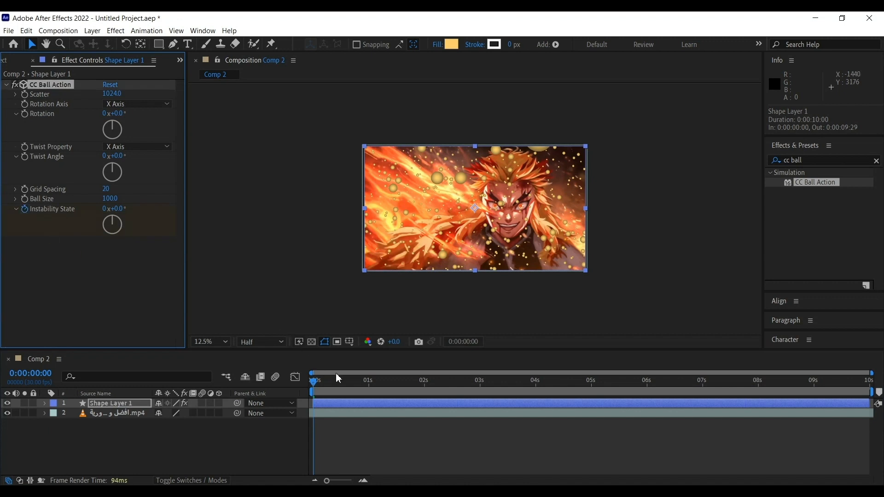
Add an Instability State keyframe at 9 seconds on the shape layer and set it to 1 full revolution
click(814, 389)
click(456, 405)
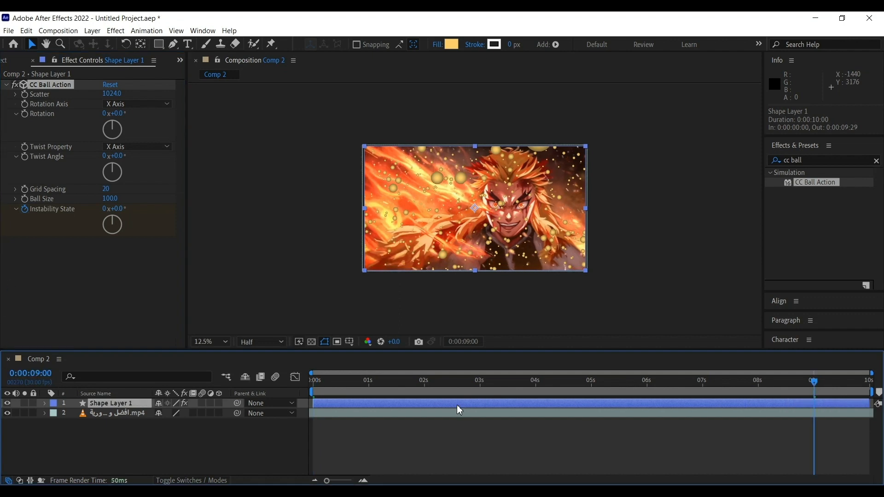
key(u)
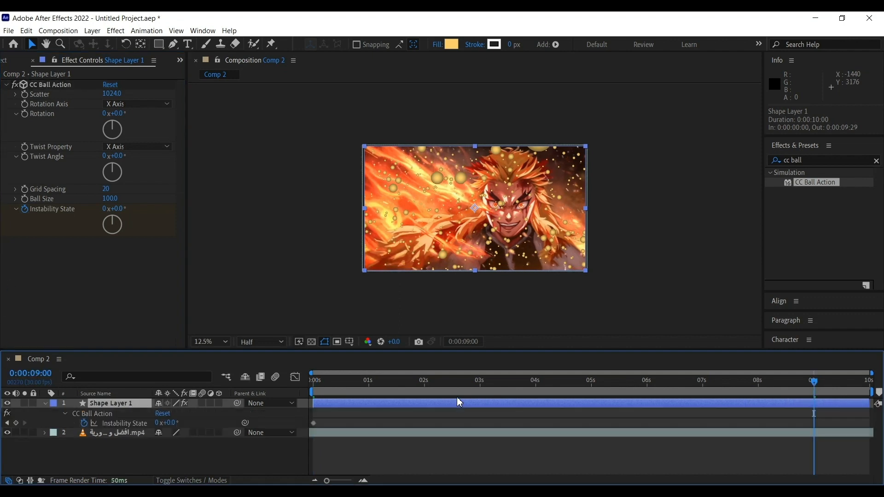
click(15, 423)
click(159, 422)
text(1)
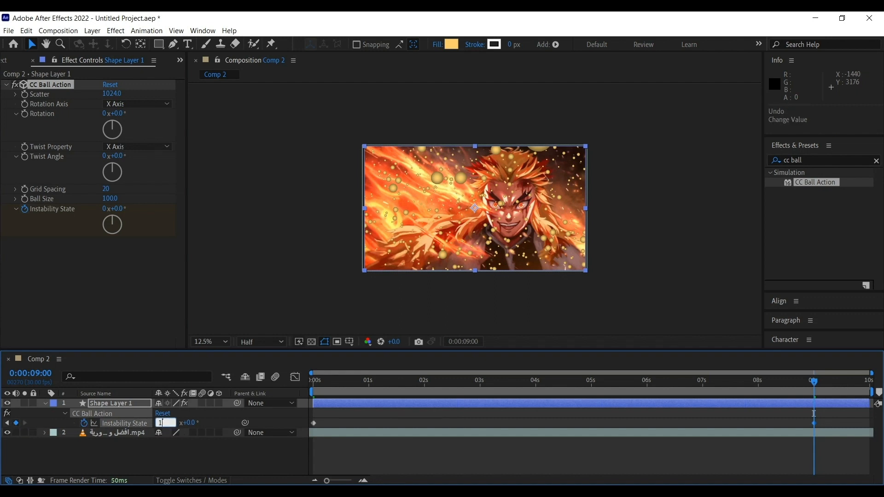
Preview the ball particle animation from the start of the composition
click(299, 380)
click(315, 386)
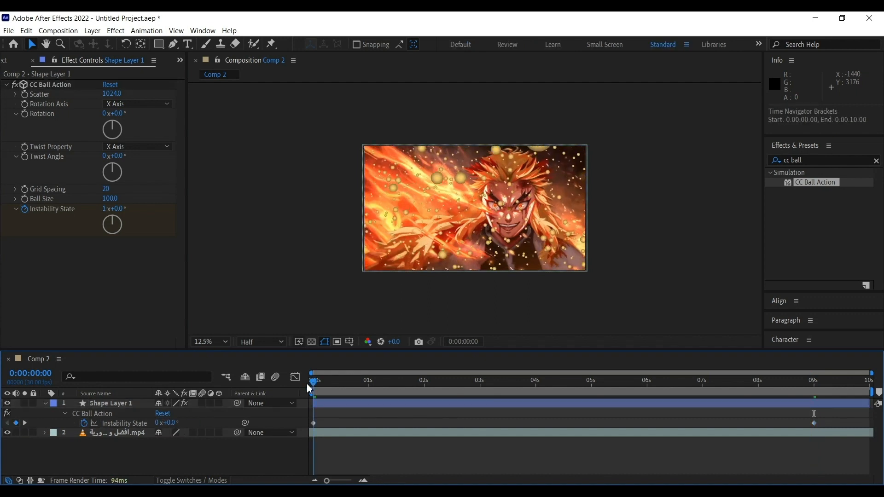
key(space)
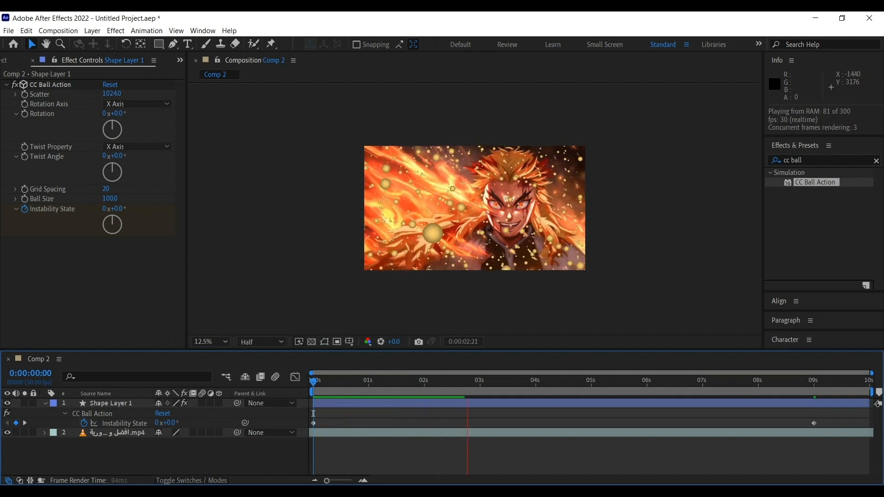
Find the Stylize Glow effect by searching "glo" and apply it to the shape layer
click(875, 160)
click(805, 160)
text(g)
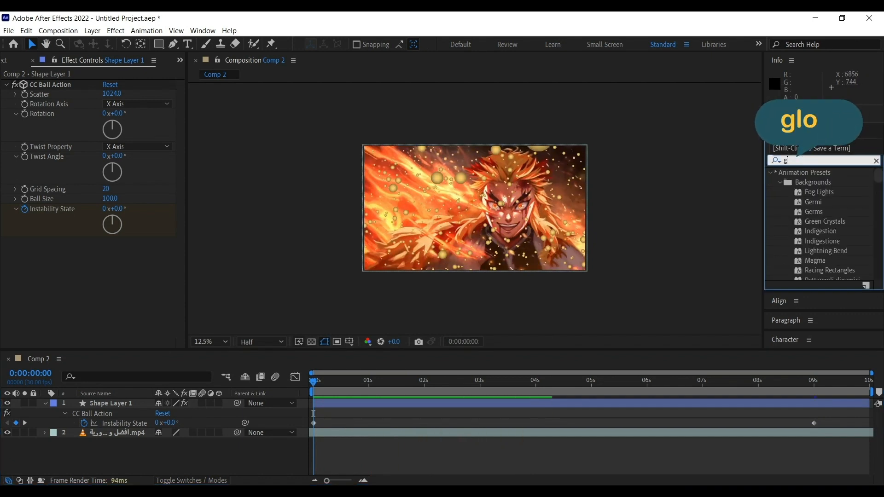
text(lo)
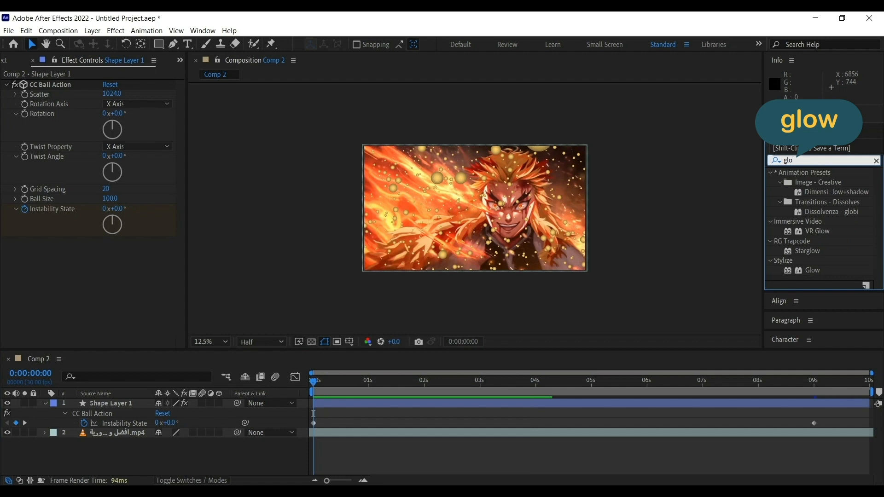
click(808, 272)
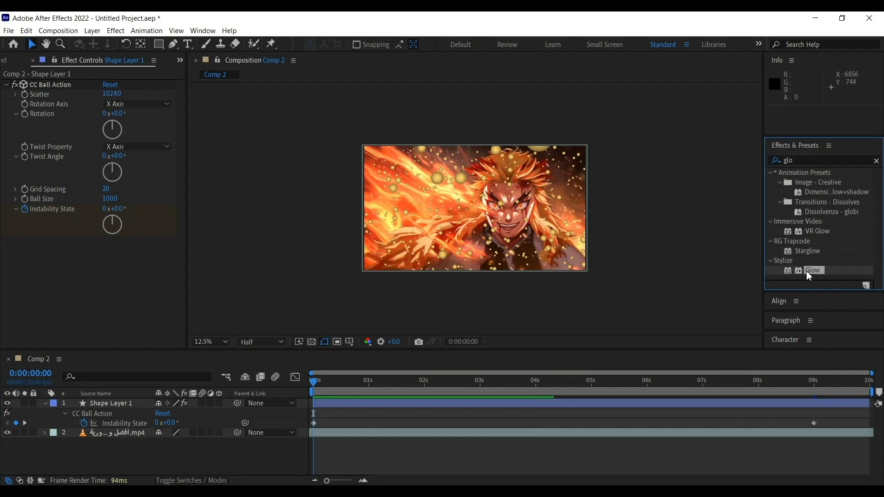
click(432, 404)
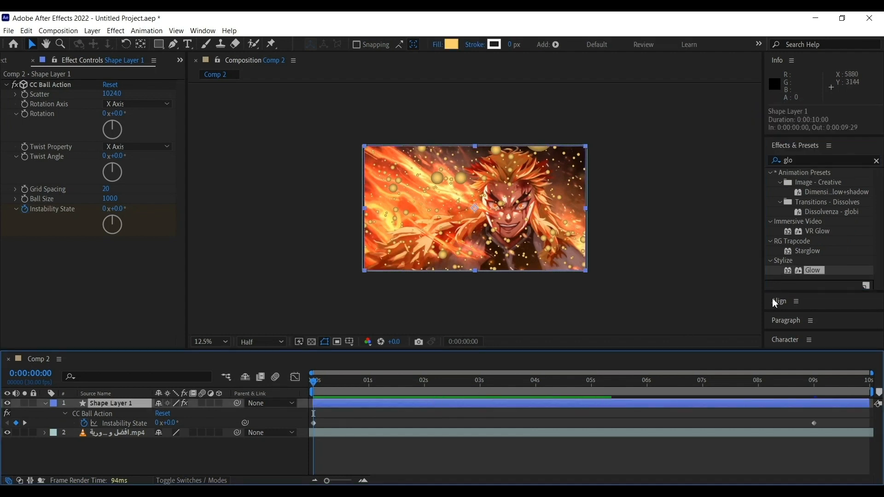
double_click(824, 272)
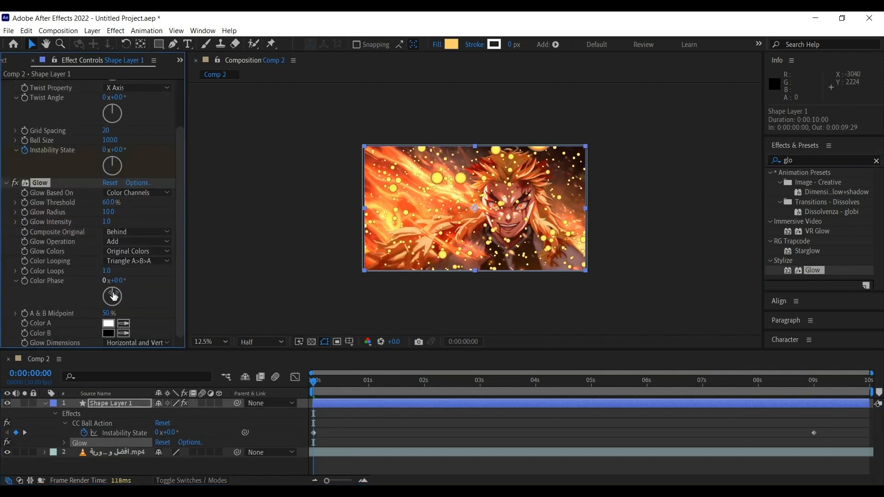
Set the Glow Radius to 145 and the Glow Threshold to about 45.9%, and preview the glowing particles
drag(111, 203, 99, 203)
drag(108, 212, 133, 216)
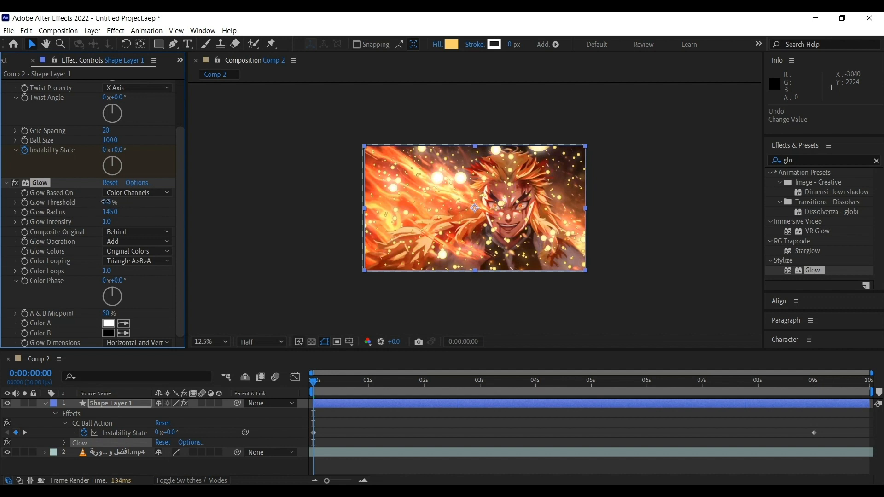
drag(144, 200, 165, 193)
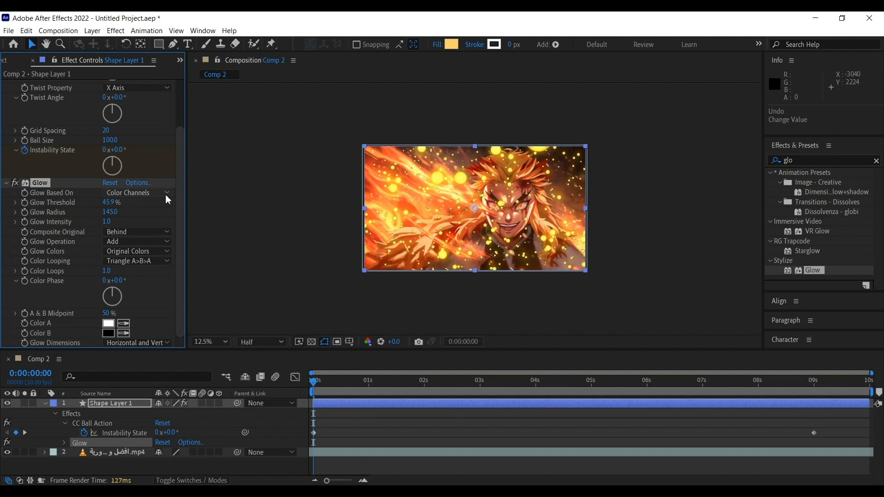
key(space)
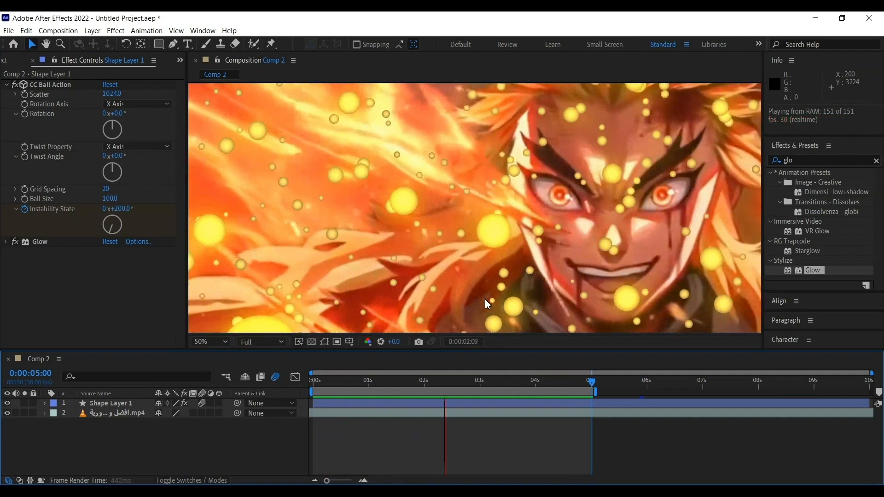
Set the opacity of the shape layer to 50%
click(119, 404)
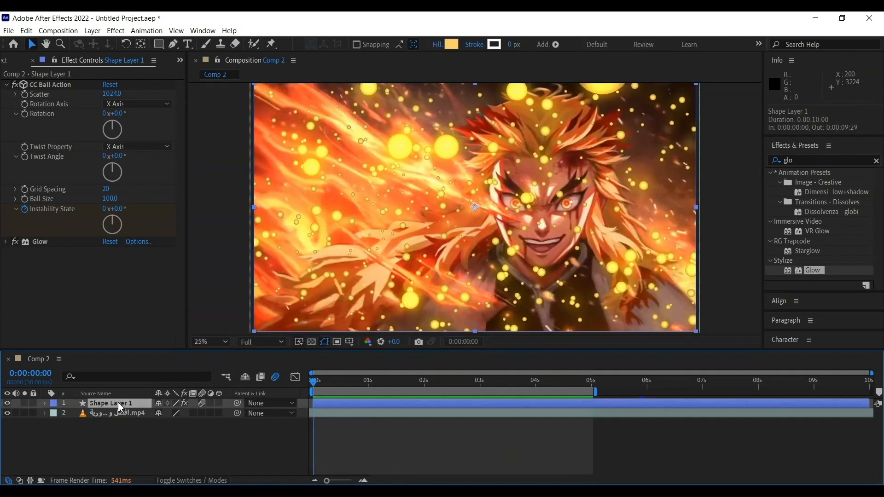
key(t)
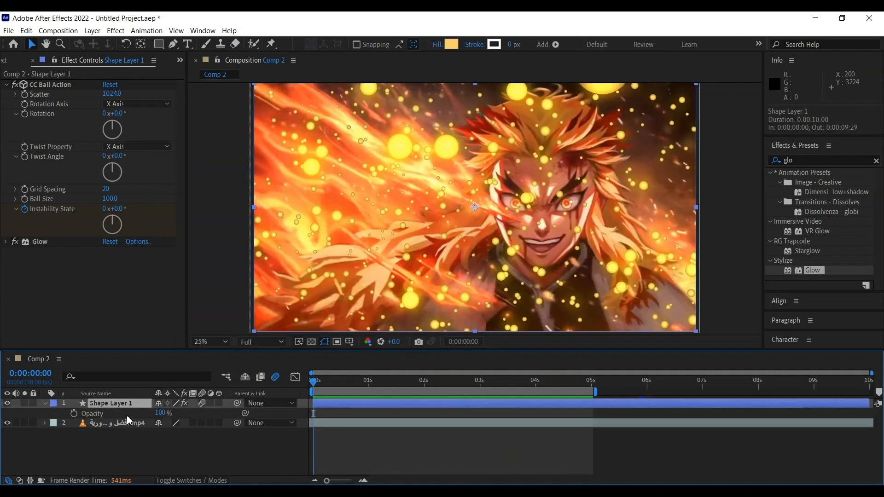
click(166, 414)
text(50)
key(Return)
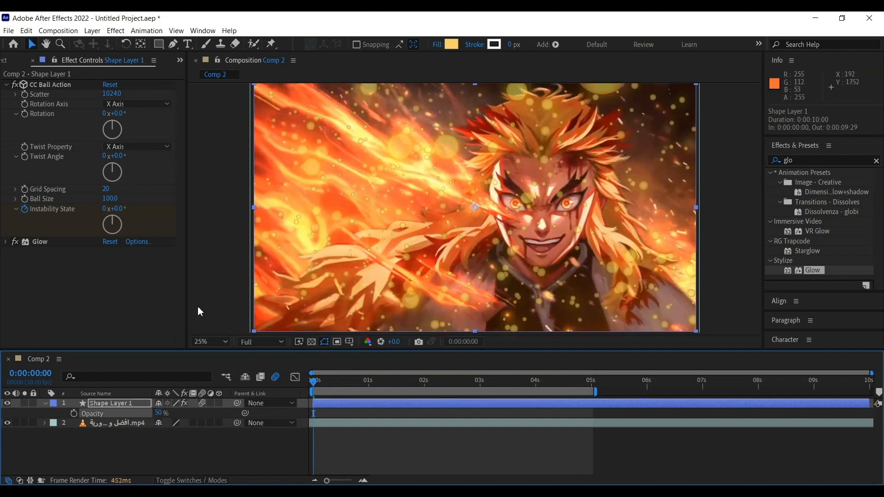
Play back the composition to review the semi-transparent glowing particles over the video
key(space)
key(t)
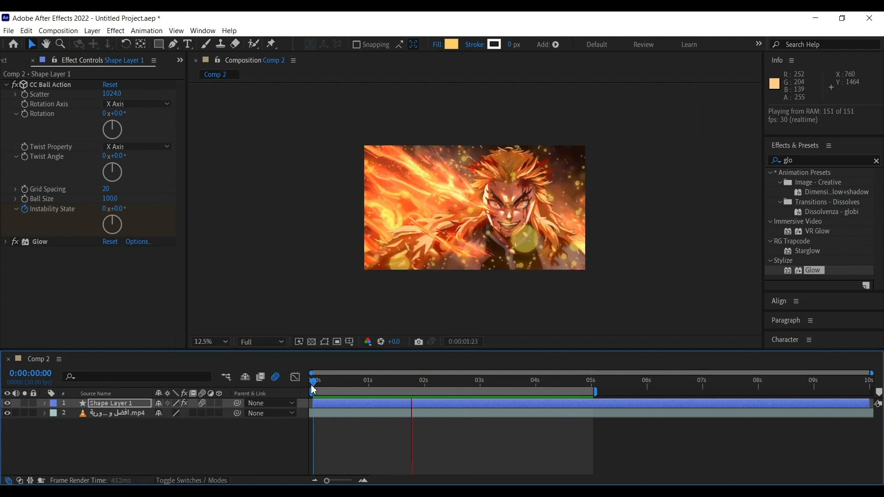
key(space)
key(t)
key(space)
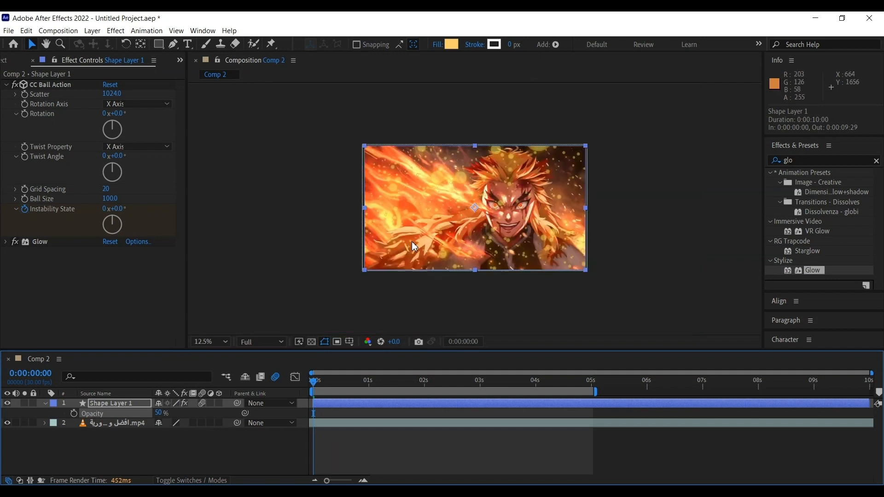
key(t)
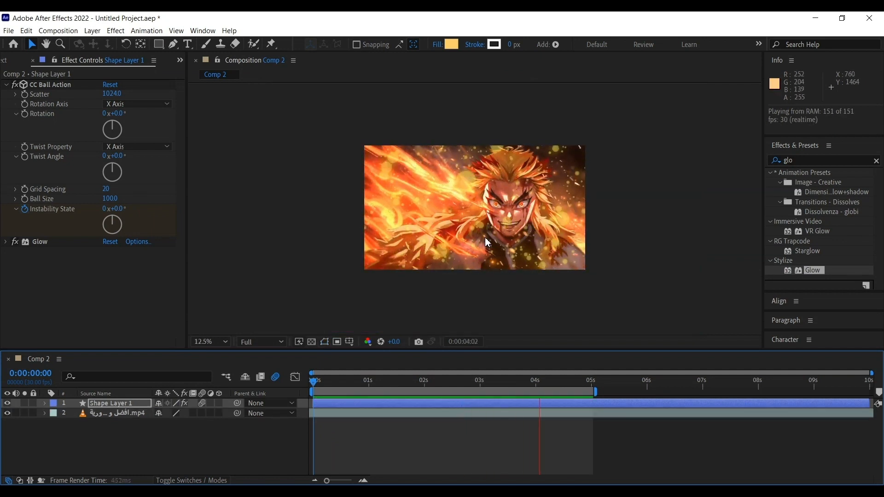